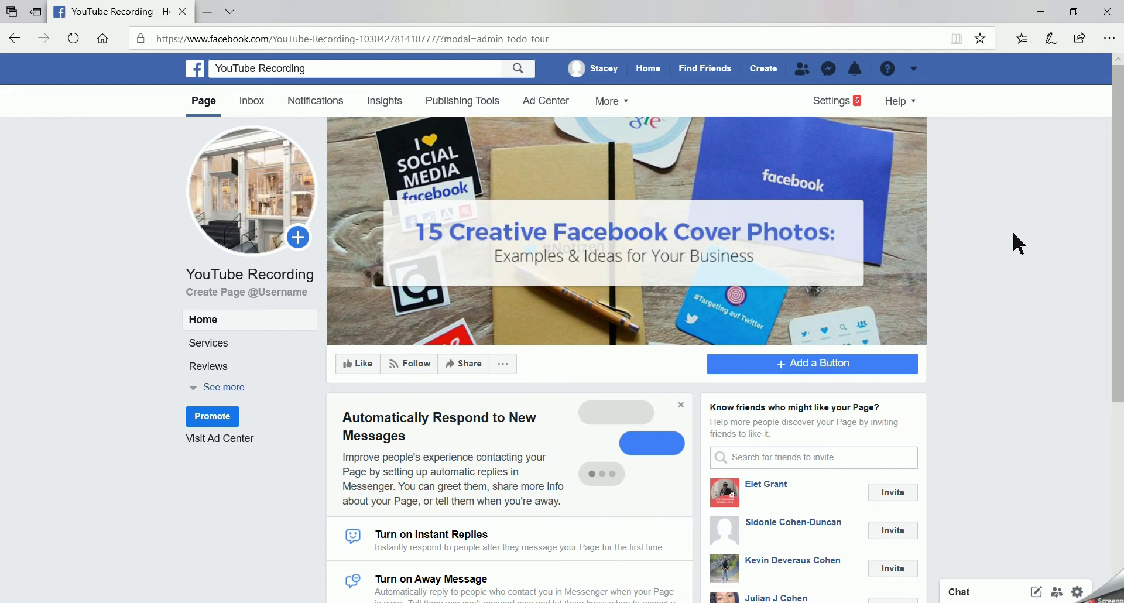
Open Ads Manager from the Facebook page's list of all ads in the Ad Center
{"action": "left_click", "coordinate": [541, 105]}
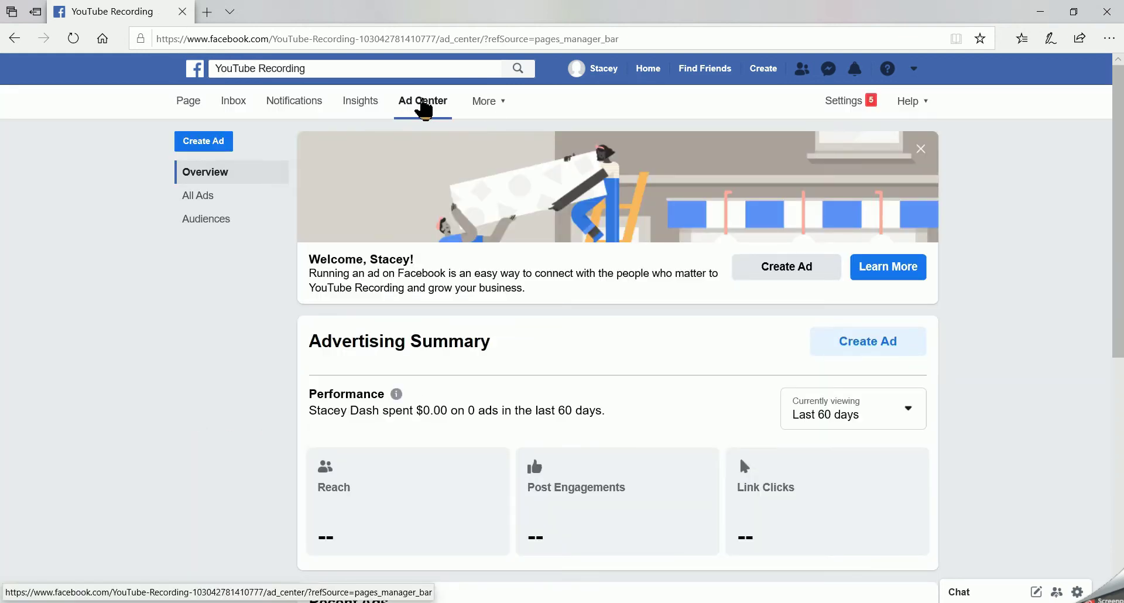
{"action": "left_click", "coordinate": [202, 197]}
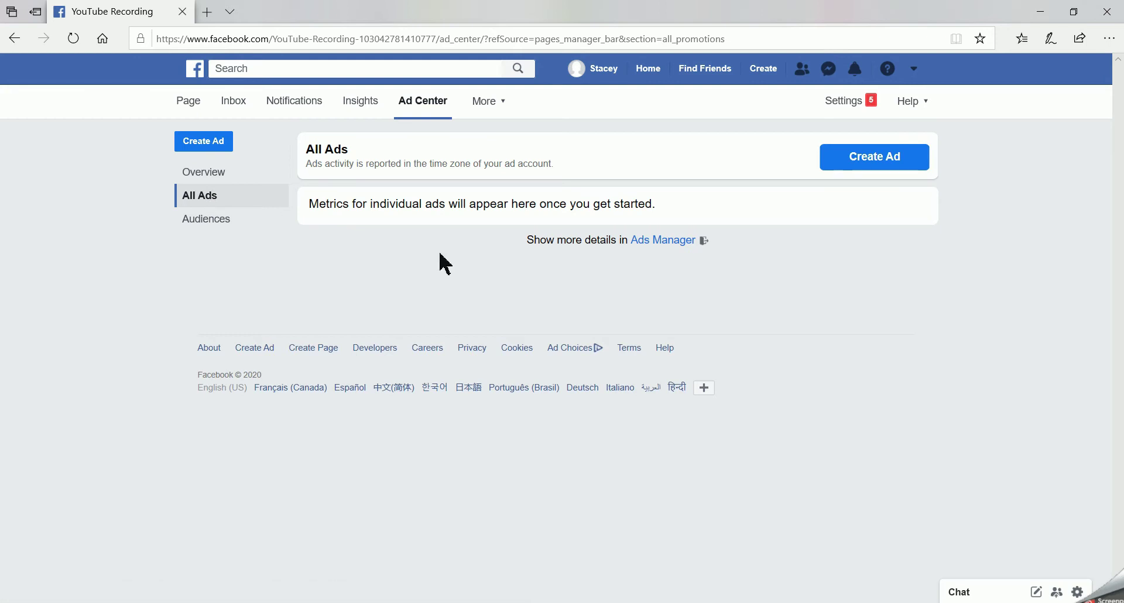
{"action": "left_click", "coordinate": [662, 240]}
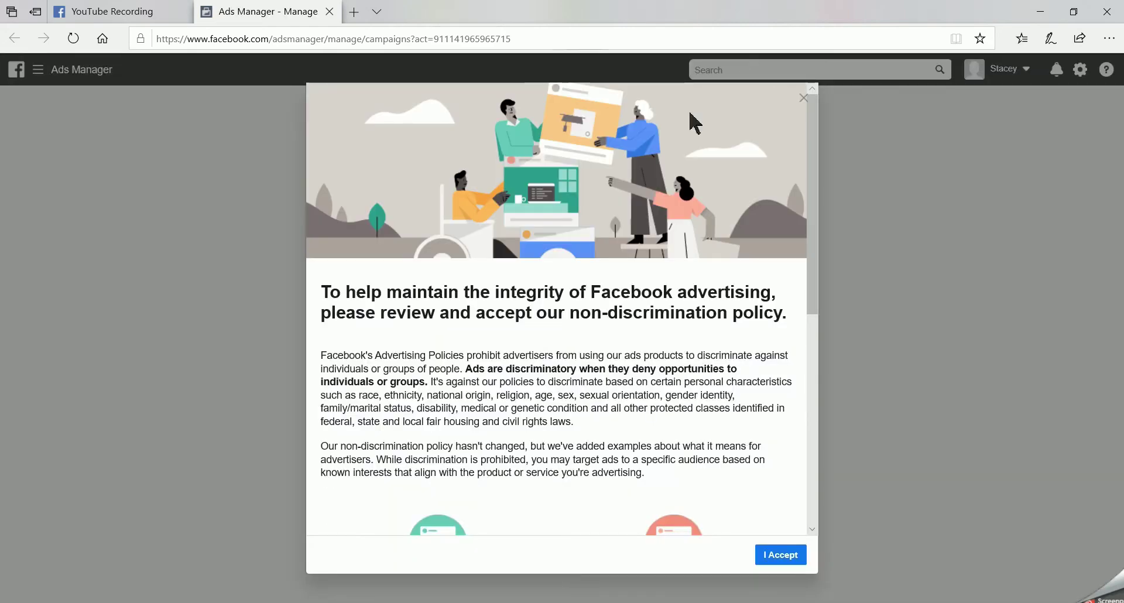
Review and accept Facebook's advertising non-discrimination policy and dismiss the acknowledgement
{"action": "scroll", "coordinate": [707, 226], "scroll_direction": "down", "scroll_amount": 4}
{"action": "scroll", "coordinate": [693, 316], "scroll_direction": "down", "scroll_amount": 3}
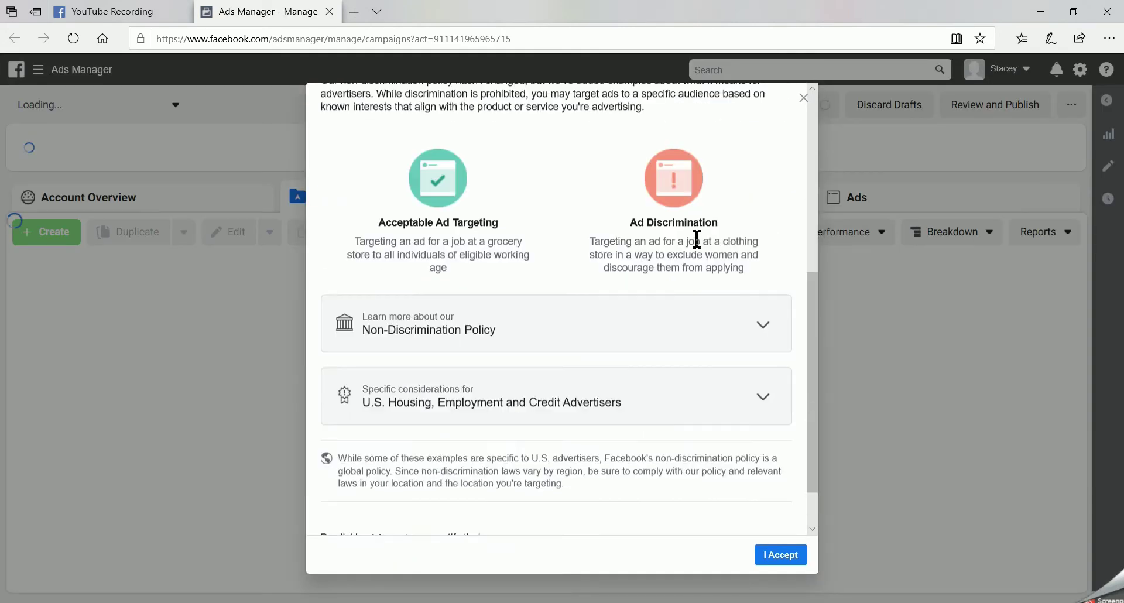
{"action": "scroll", "coordinate": [594, 333], "scroll_direction": "down", "scroll_amount": 1}
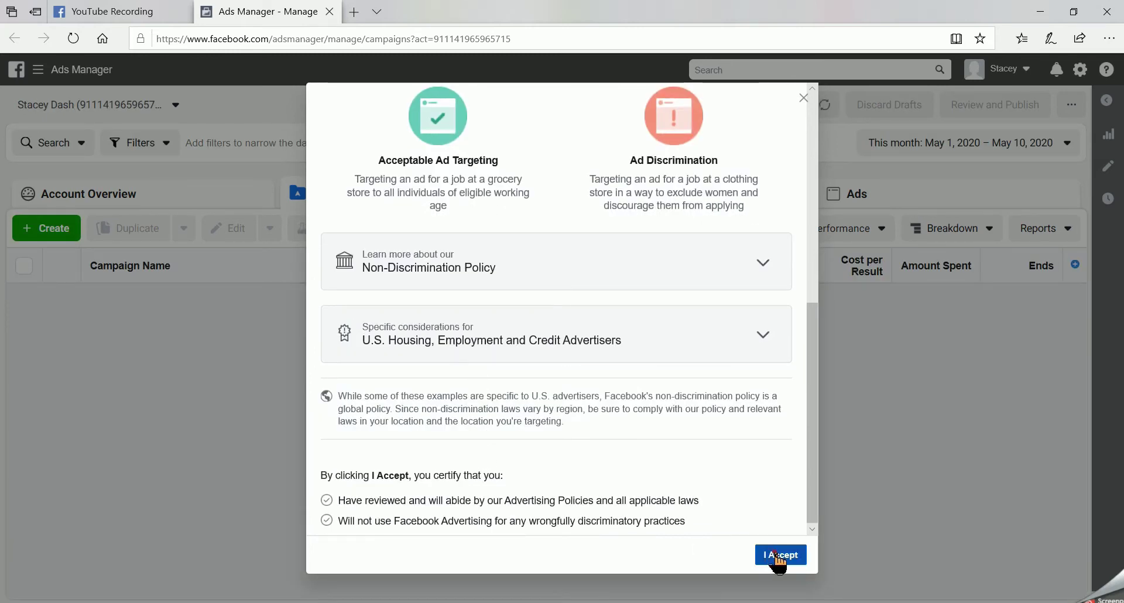
{"action": "left_click", "coordinate": [773, 555]}
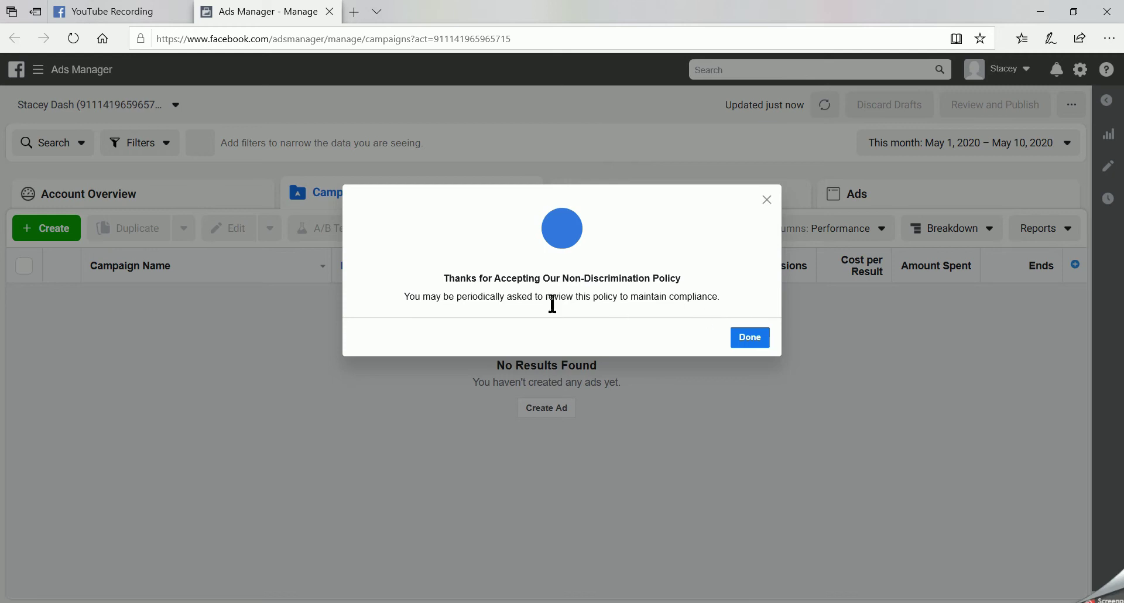
{"action": "left_click", "coordinate": [748, 335]}
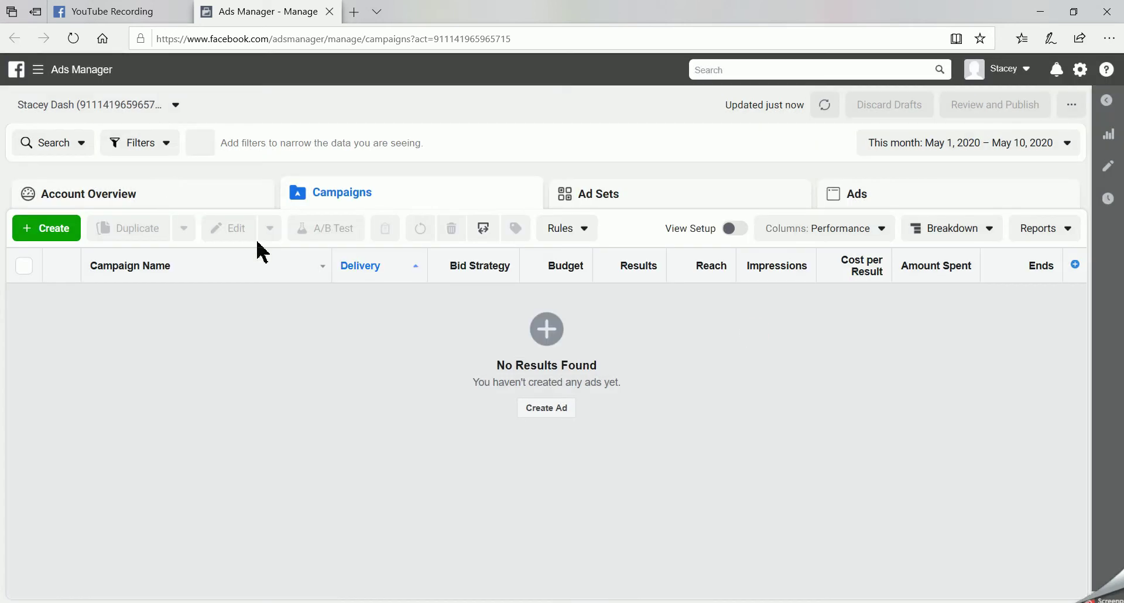
Create a Facebook pixel in the Pixels section of Events Manager, keeping the default name and leaving the website URL empty
{"action": "left_click", "coordinate": [40, 73]}
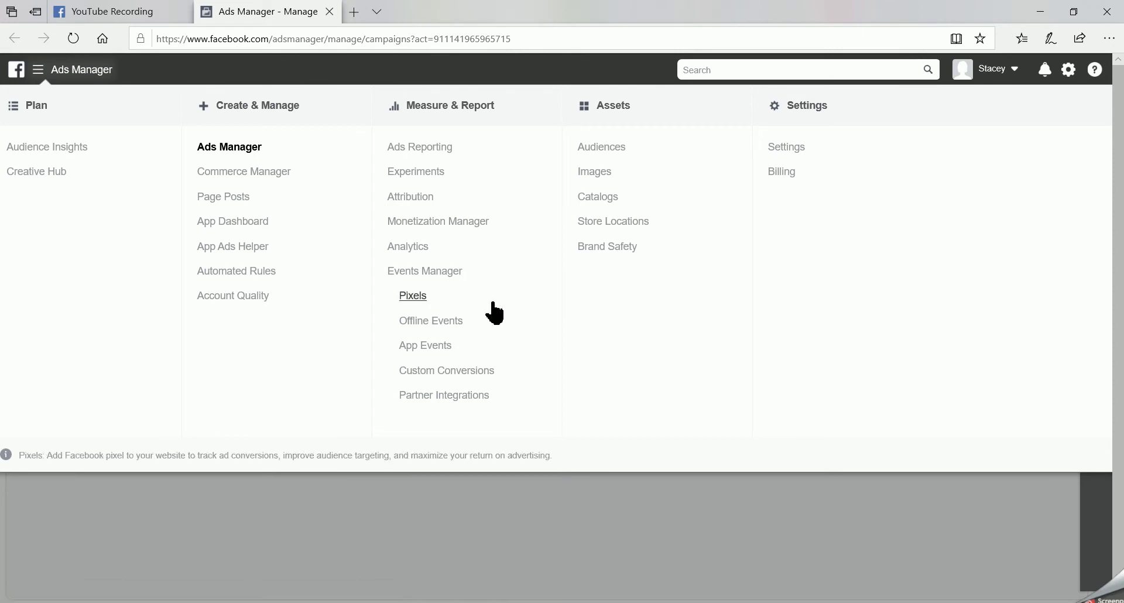
{"action": "left_click", "coordinate": [415, 297]}
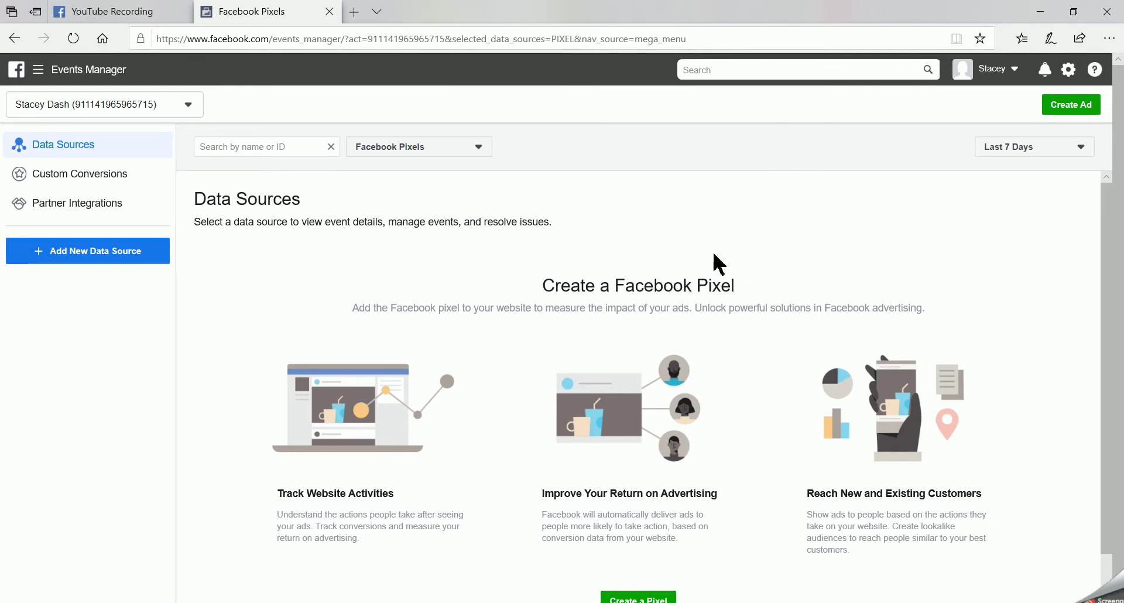
{"action": "scroll", "coordinate": [240, 250], "scroll_direction": "down", "scroll_amount": 1}
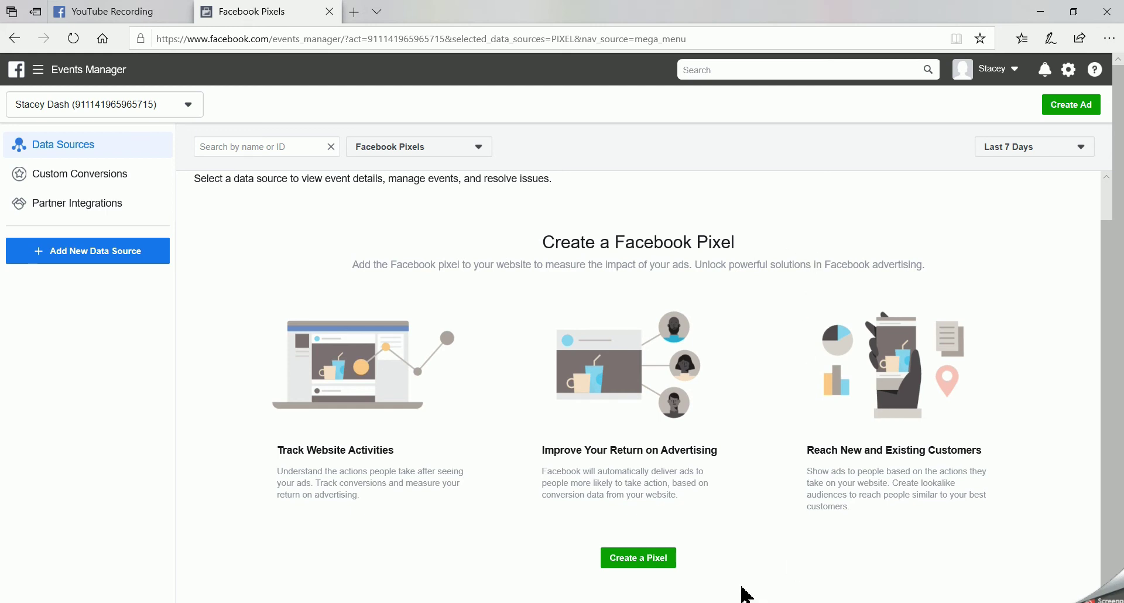
{"action": "left_click", "coordinate": [647, 559]}
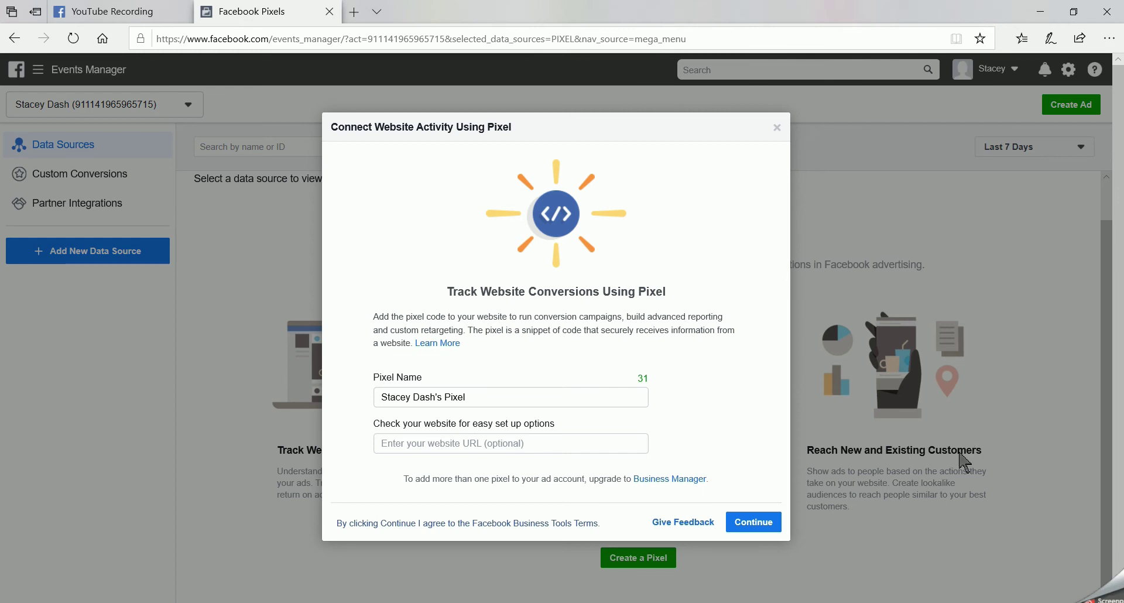
{"action": "left_click", "coordinate": [763, 523]}
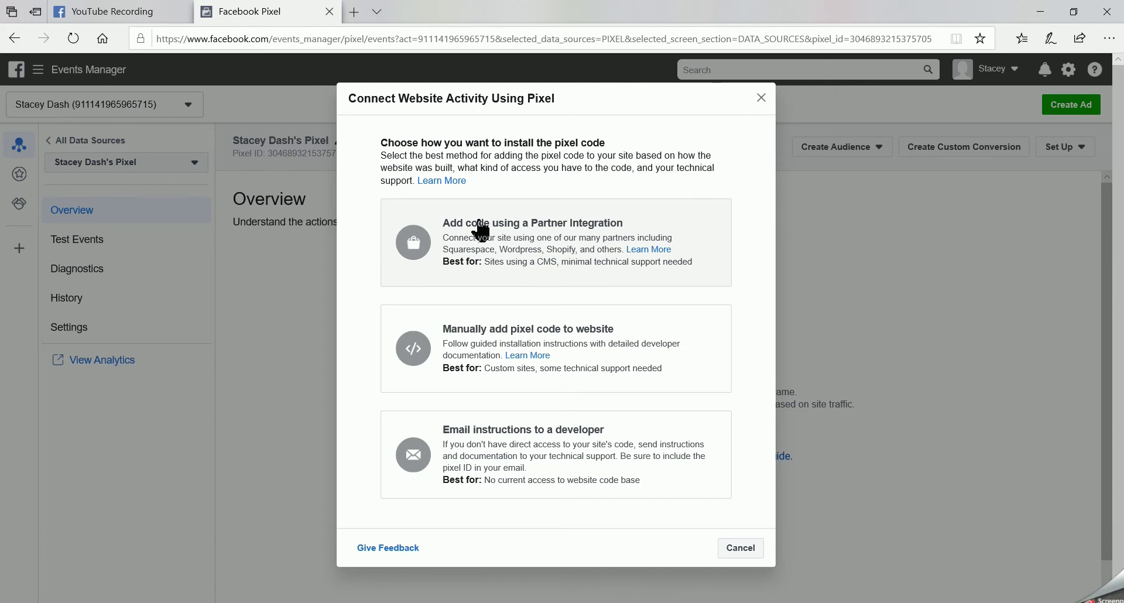
Choose Shopify as the partner integration for installing the pixel code and keep Automatic Advanced Matching turned on
{"action": "left_click", "coordinate": [517, 245]}
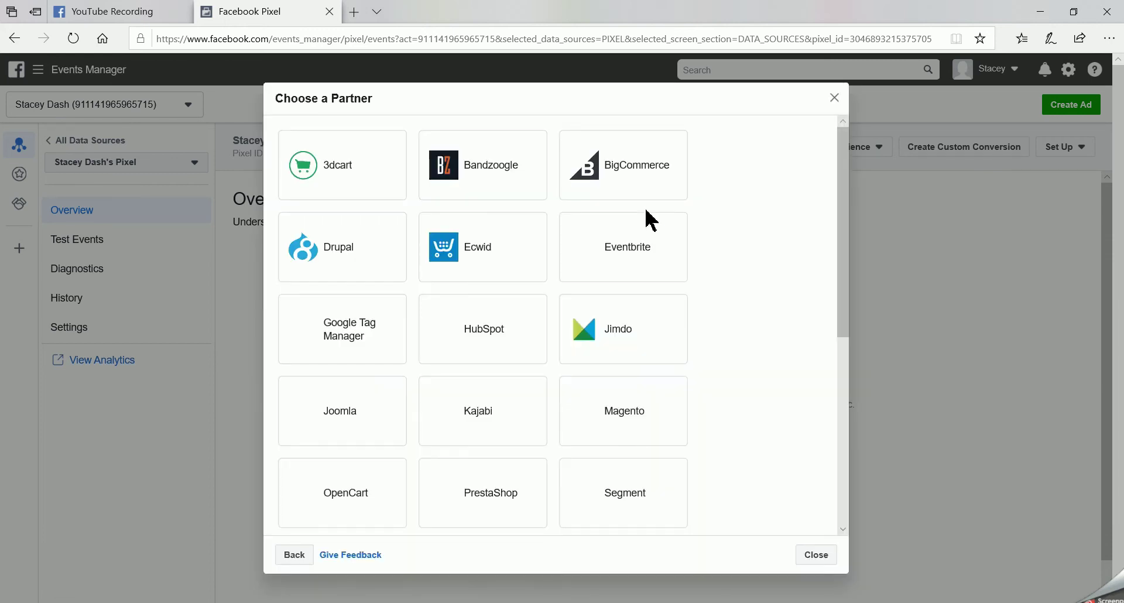
{"action": "scroll", "coordinate": [738, 246], "scroll_direction": "down", "scroll_amount": 1}
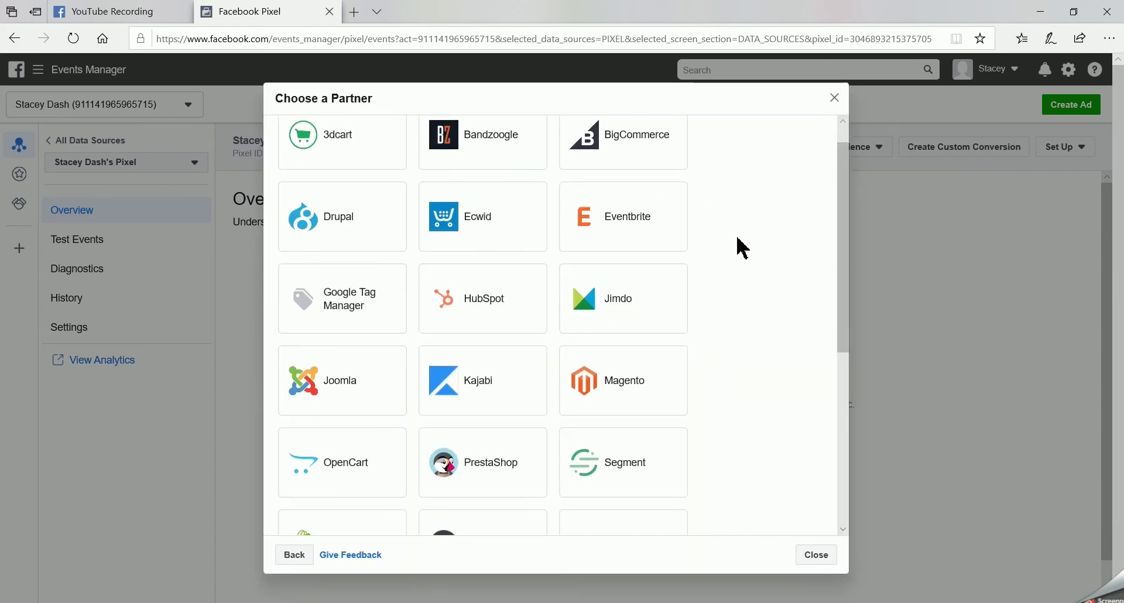
{"action": "scroll", "coordinate": [738, 246], "scroll_direction": "up", "scroll_amount": 1}
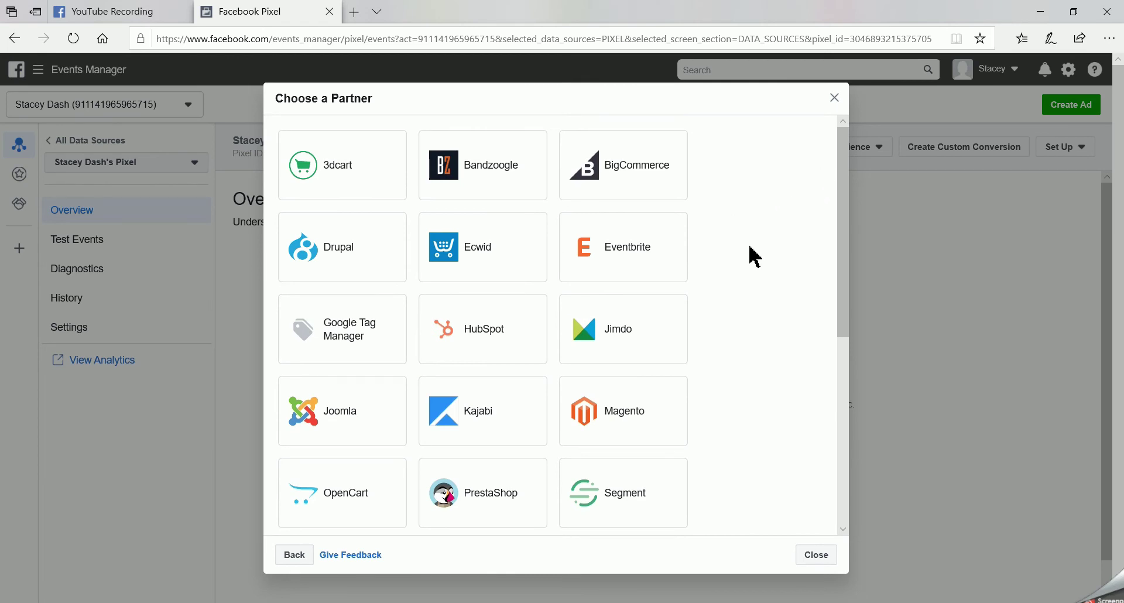
{"action": "scroll", "coordinate": [755, 257], "scroll_direction": "down", "scroll_amount": 3}
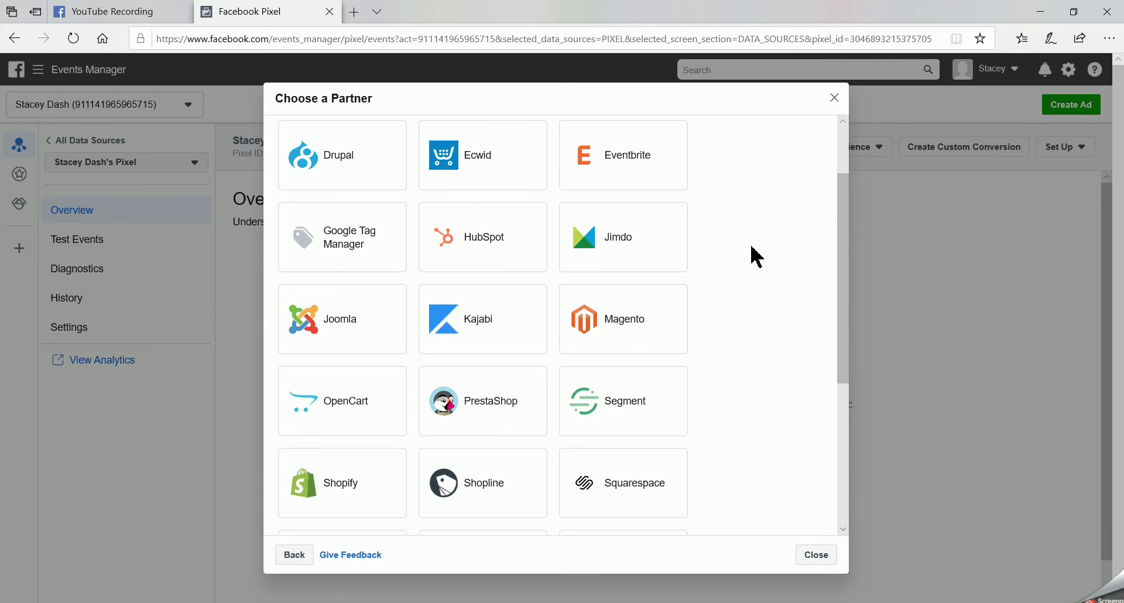
{"action": "scroll", "coordinate": [755, 256], "scroll_direction": "down", "scroll_amount": 3}
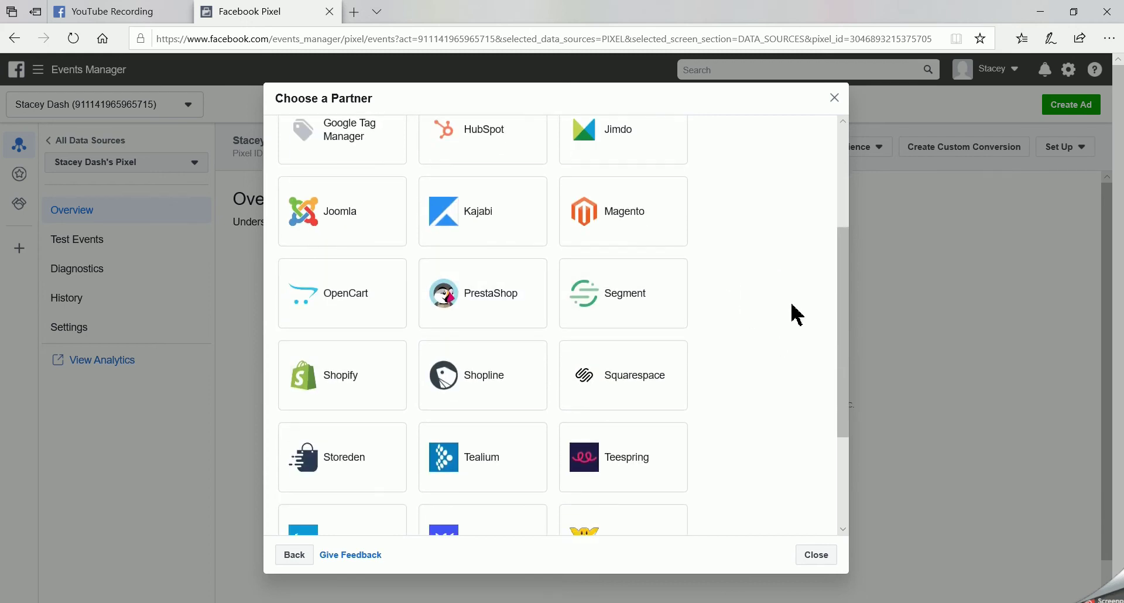
{"action": "scroll", "coordinate": [797, 315], "scroll_direction": "down", "scroll_amount": 3}
{"action": "scroll", "coordinate": [752, 301], "scroll_direction": "down", "scroll_amount": 1}
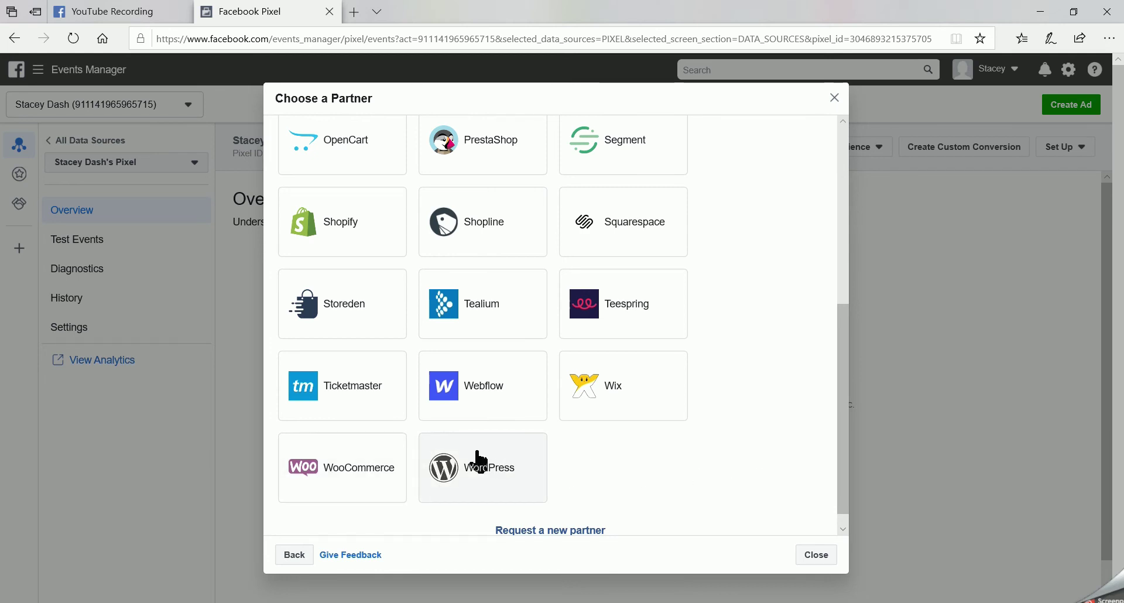
{"action": "scroll", "coordinate": [768, 382], "scroll_direction": "up", "scroll_amount": 1}
{"action": "scroll", "coordinate": [770, 382], "scroll_direction": "up", "scroll_amount": 5}
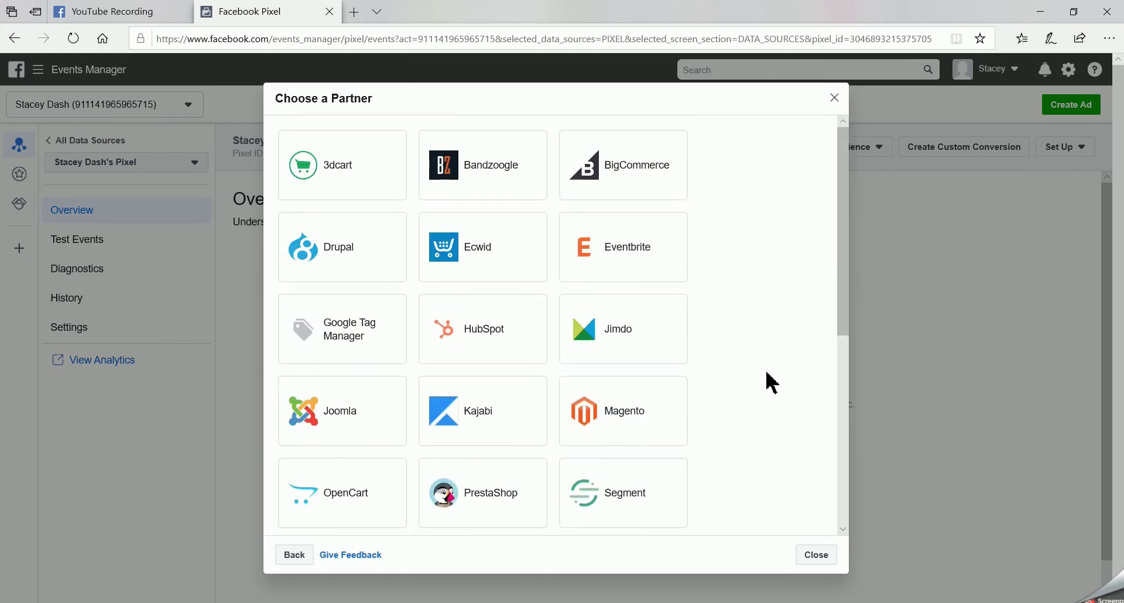
{"action": "scroll", "coordinate": [771, 379], "scroll_direction": "down", "scroll_amount": 3}
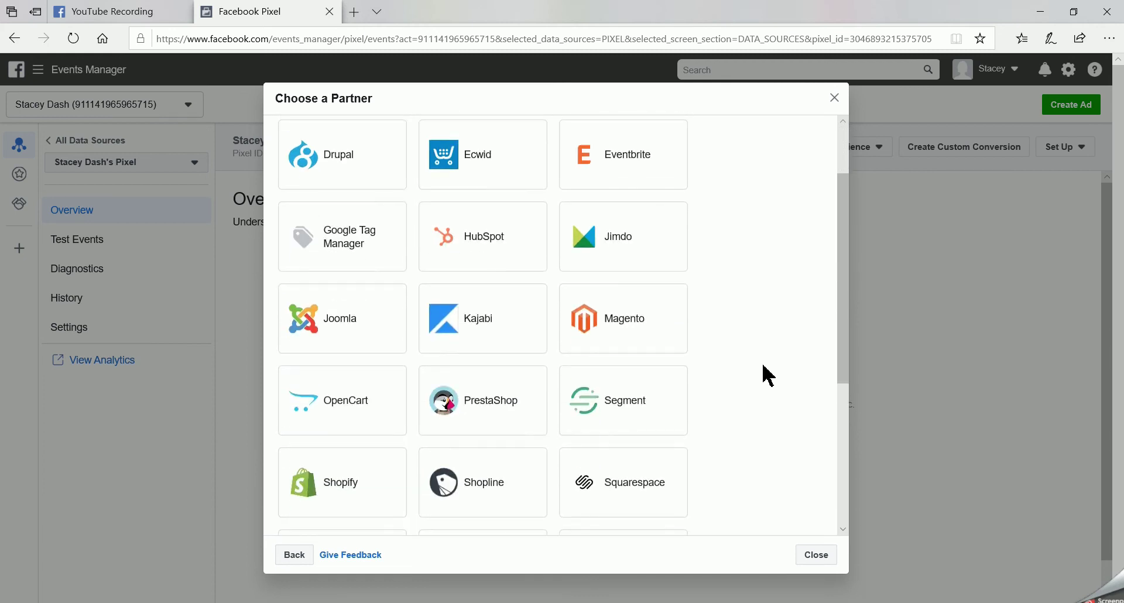
{"action": "scroll", "coordinate": [768, 378], "scroll_direction": "down", "scroll_amount": 1}
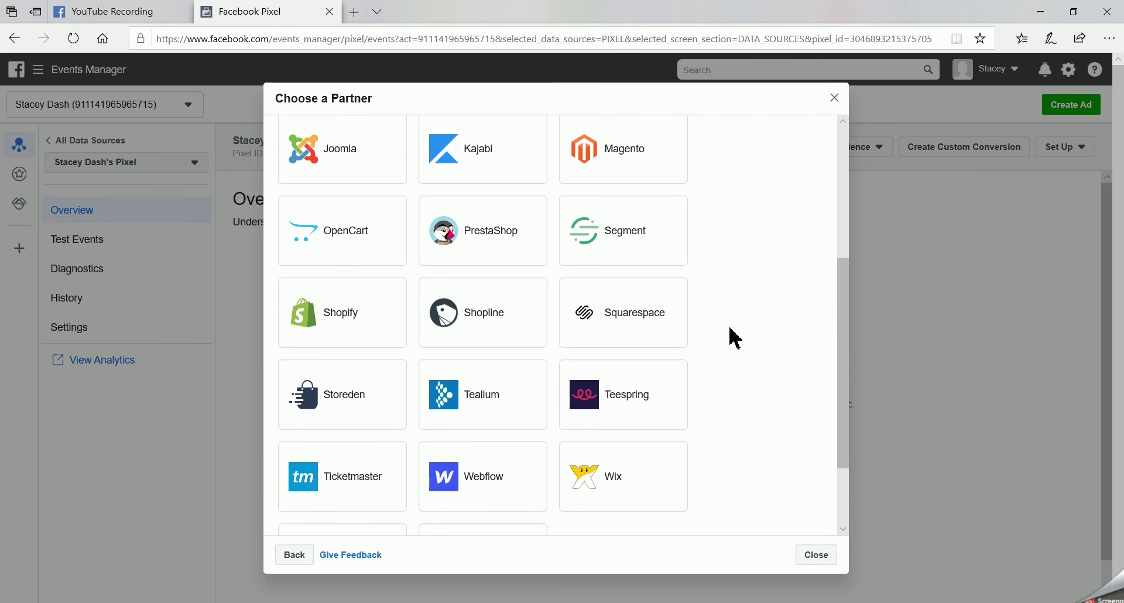
{"action": "left_click", "coordinate": [333, 319]}
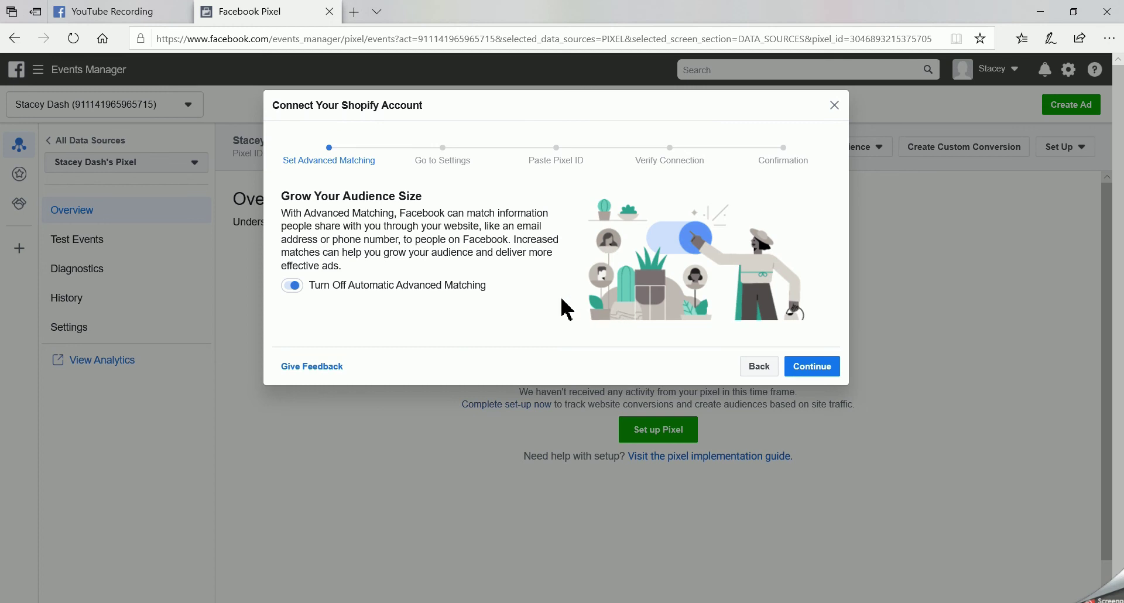
{"action": "left_click", "coordinate": [811, 367]}
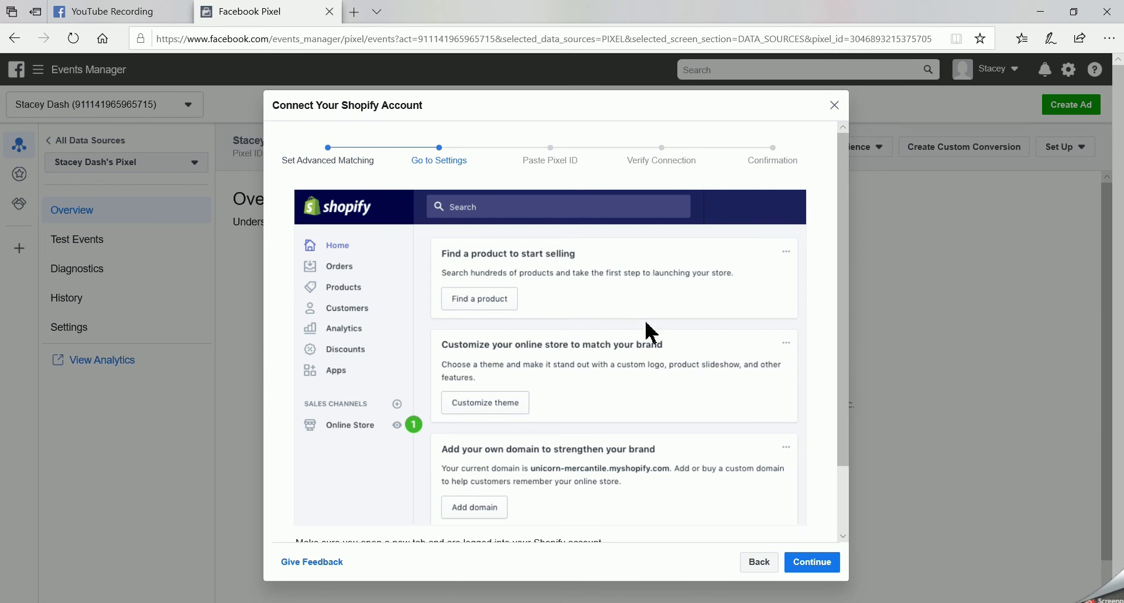
Review the Go to Settings instructions for the Shopify online store and advance the setup to the Paste Pixel ID stage
{"action": "scroll", "coordinate": [679, 319], "scroll_direction": "down", "scroll_amount": 1}
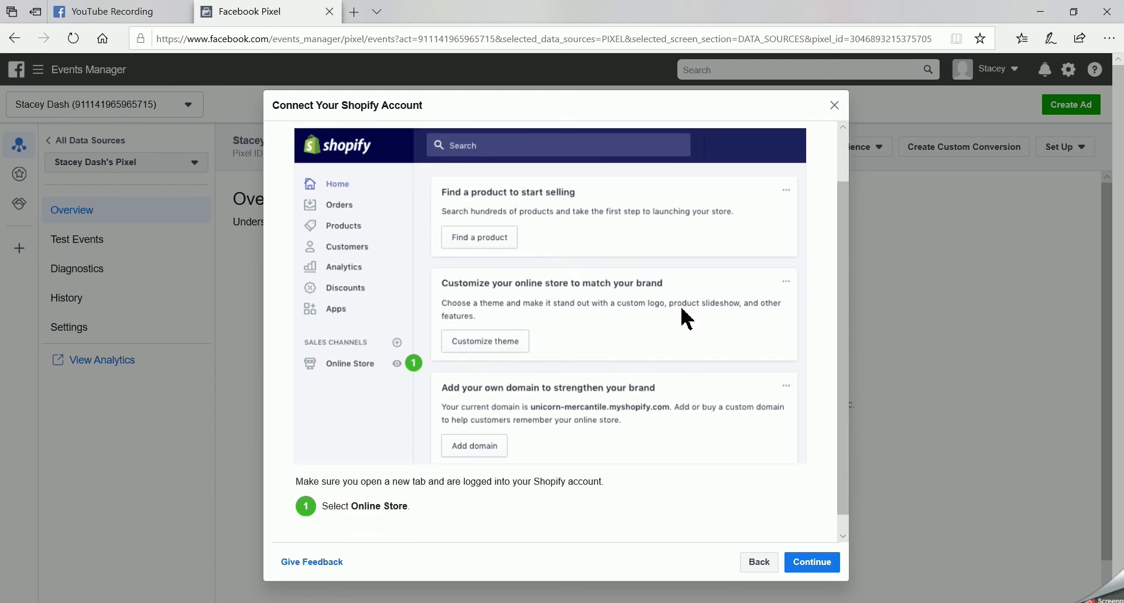
{"action": "scroll", "coordinate": [673, 306], "scroll_direction": "up", "scroll_amount": 1}
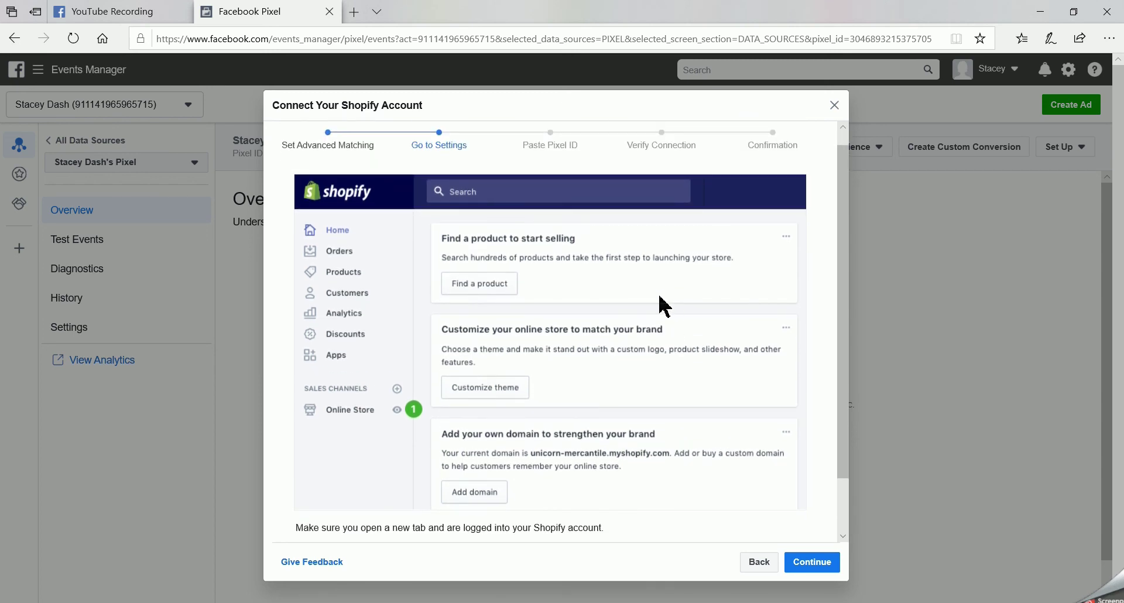
{"action": "scroll", "coordinate": [566, 283], "scroll_direction": "down", "scroll_amount": 1}
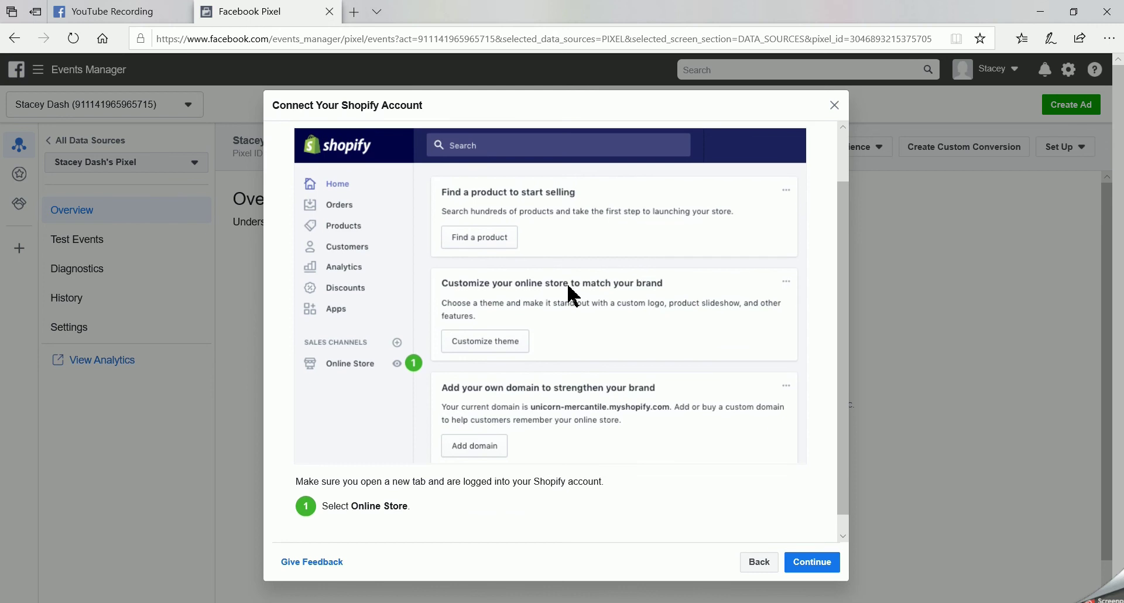
{"action": "scroll", "coordinate": [577, 436], "scroll_direction": "up", "scroll_amount": 1}
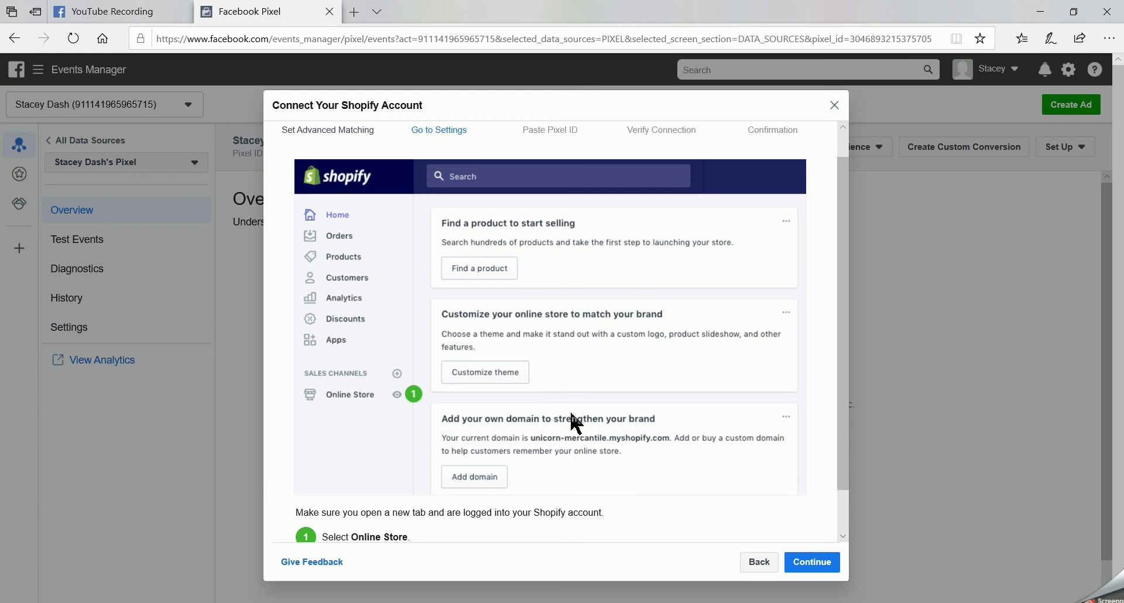
{"action": "scroll", "coordinate": [579, 413], "scroll_direction": "up", "scroll_amount": 1}
{"action": "scroll", "coordinate": [582, 410], "scroll_direction": "down", "scroll_amount": 1}
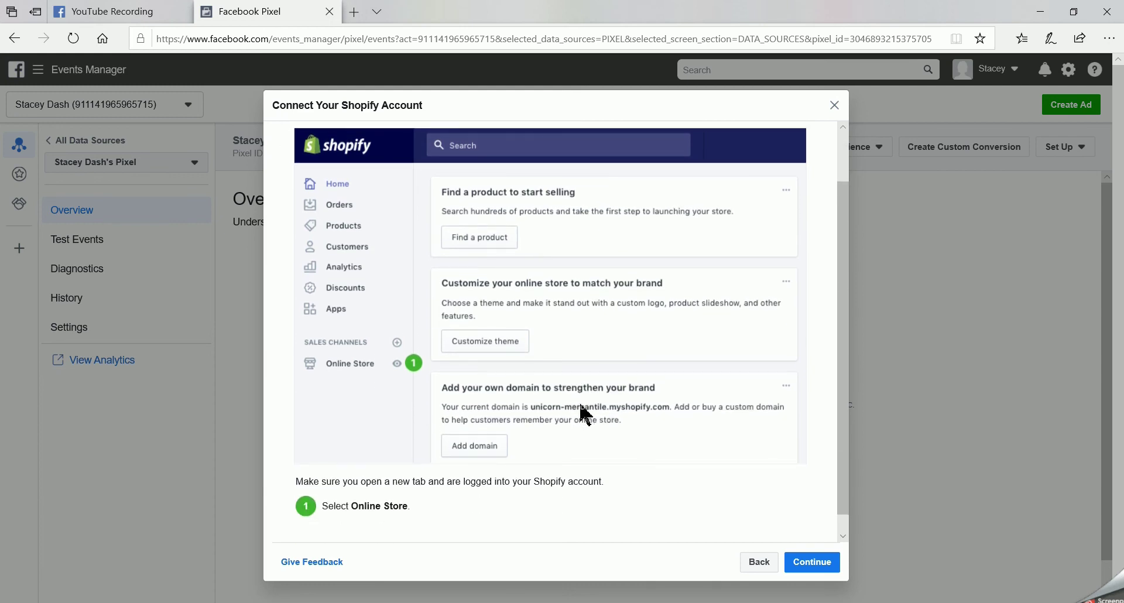
{"action": "scroll", "coordinate": [582, 412], "scroll_direction": "down", "scroll_amount": 1}
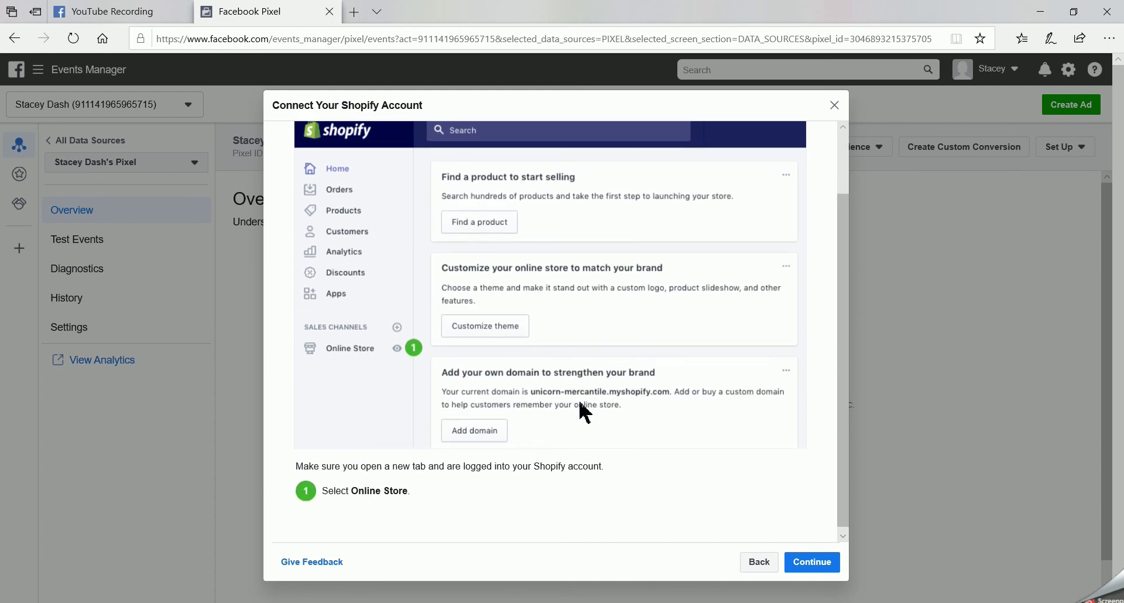
{"action": "scroll", "coordinate": [582, 411], "scroll_direction": "up", "scroll_amount": 1}
{"action": "scroll", "coordinate": [583, 411], "scroll_direction": "up", "scroll_amount": 1}
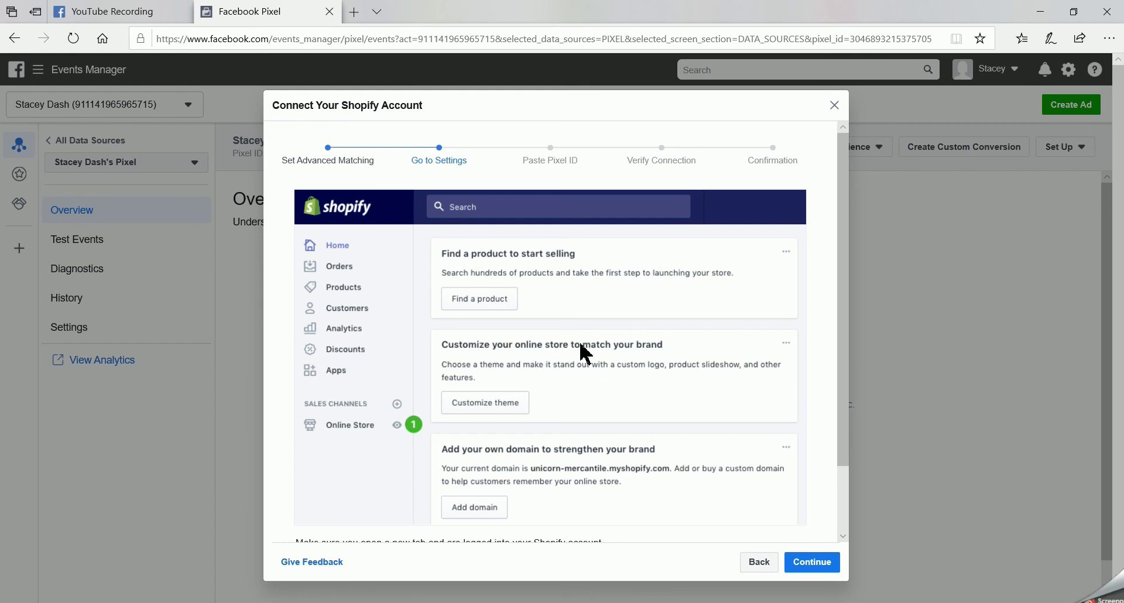
{"action": "scroll", "coordinate": [586, 346], "scroll_direction": "down", "scroll_amount": 2}
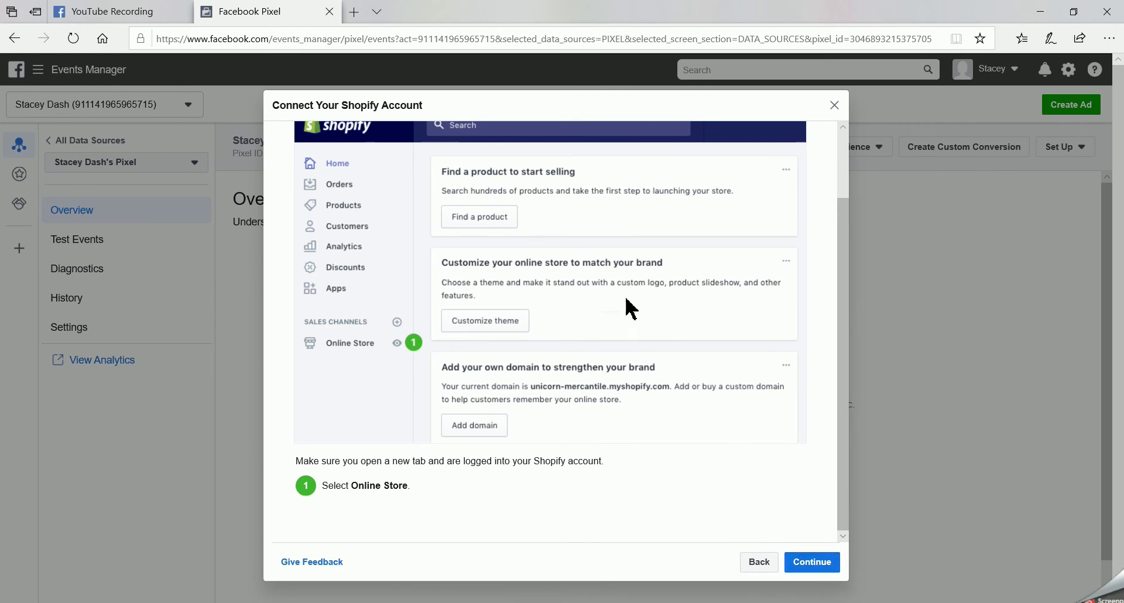
{"action": "left_click", "coordinate": [810, 563]}
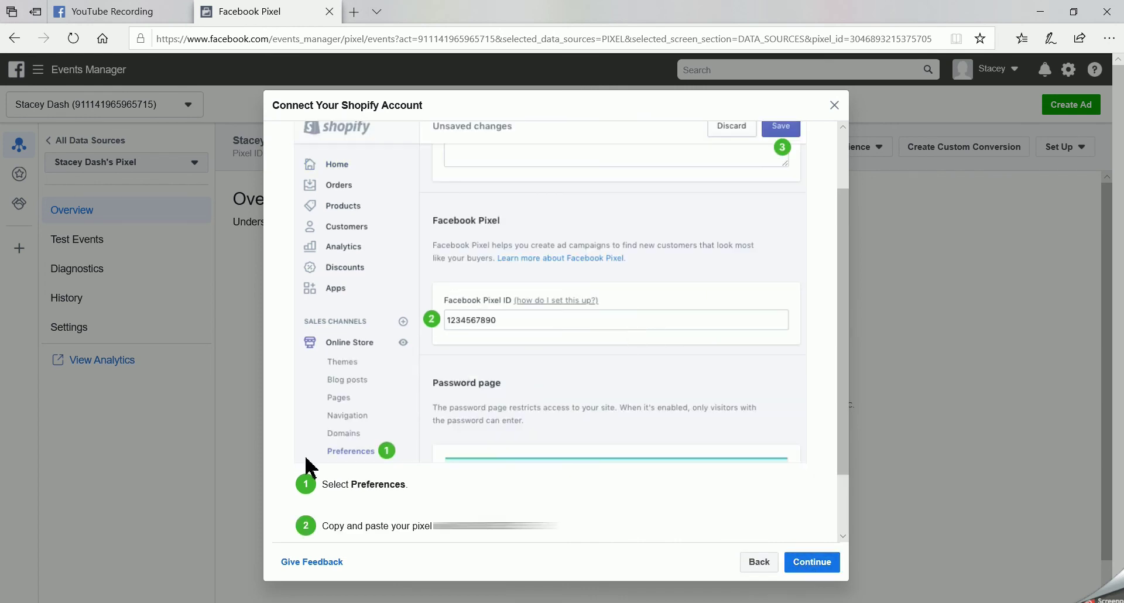
Review the instructions for pasting the pixel ID in the Shopify preferences and proceed to the Verify Connection stage
{"action": "scroll", "coordinate": [404, 452], "scroll_direction": "up", "scroll_amount": 2}
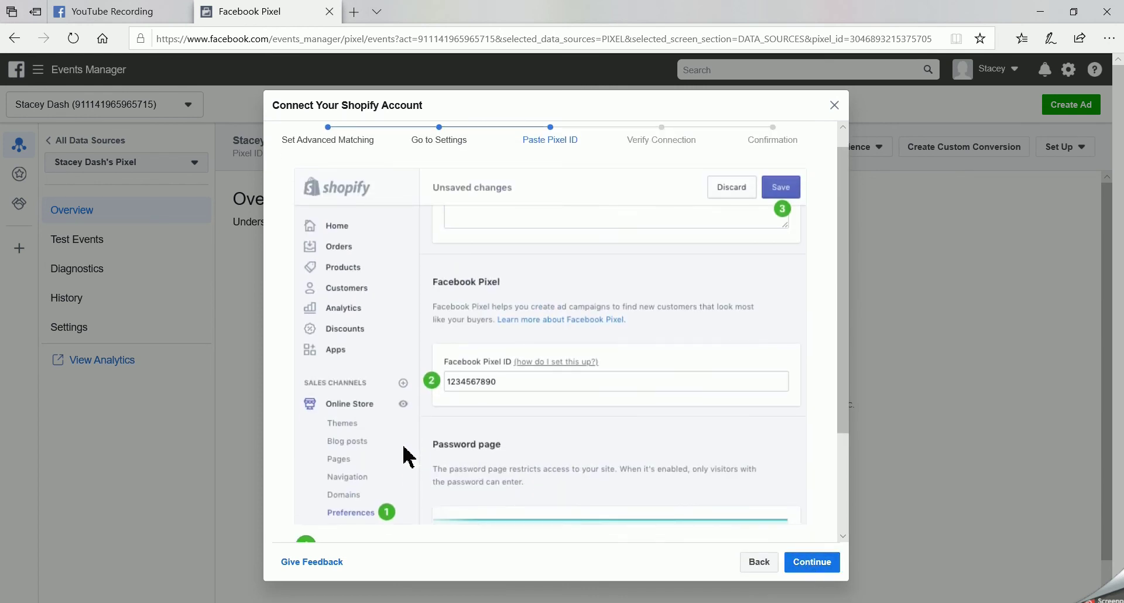
{"action": "scroll", "coordinate": [408, 456], "scroll_direction": "down", "scroll_amount": 1}
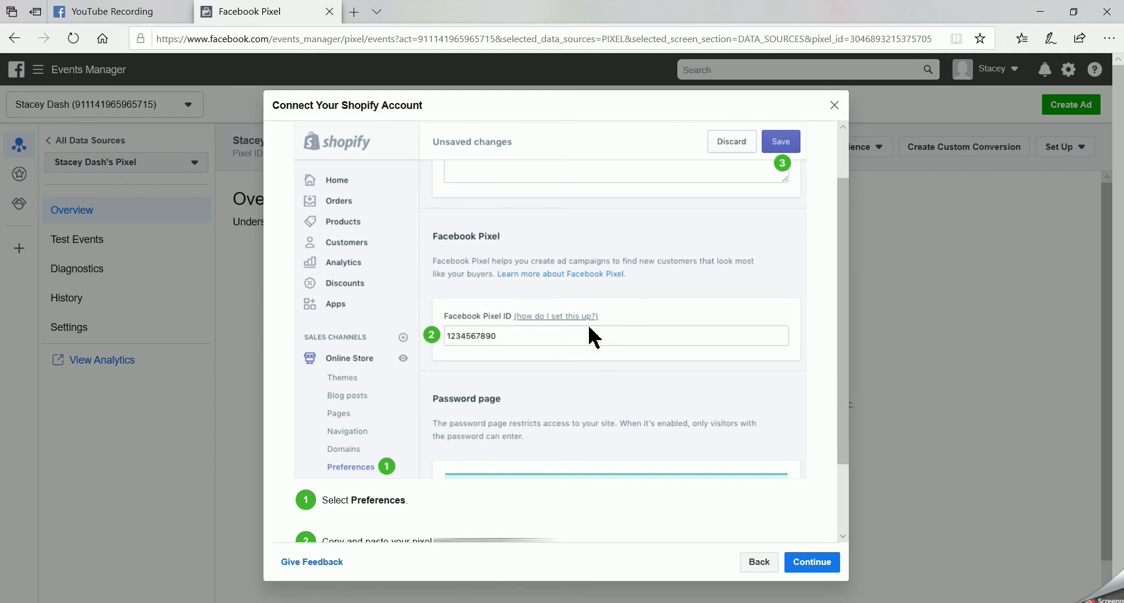
{"action": "scroll", "coordinate": [594, 337], "scroll_direction": "down", "scroll_amount": 1}
{"action": "scroll", "coordinate": [592, 333], "scroll_direction": "up", "scroll_amount": 1}
{"action": "scroll", "coordinate": [585, 358], "scroll_direction": "down", "scroll_amount": 2}
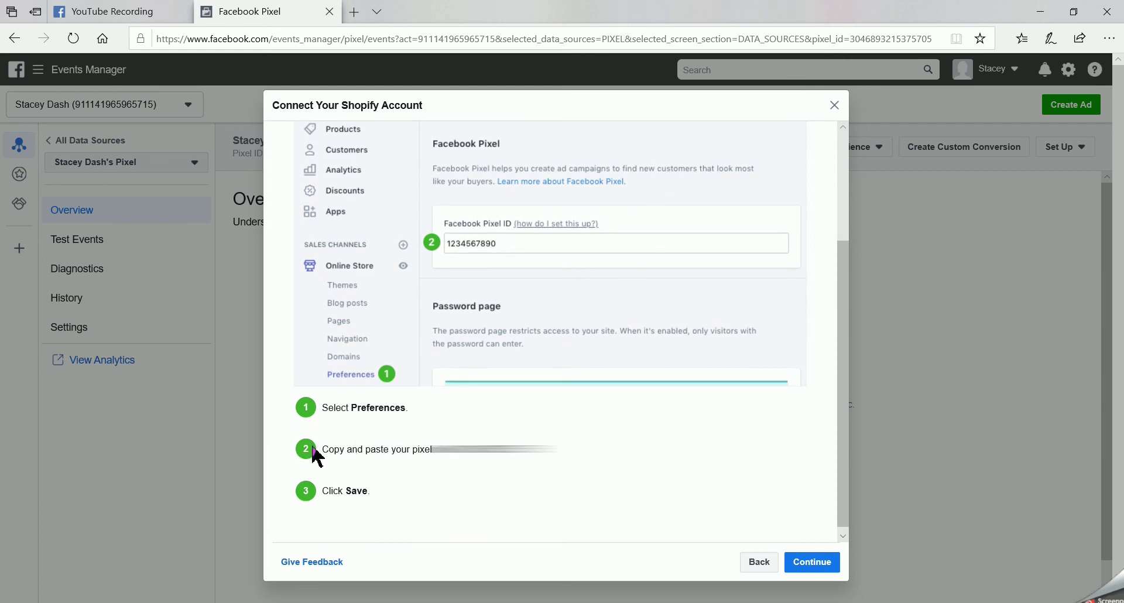
{"action": "double_click", "coordinate": [450, 449]}
{"action": "left_click_drag", "start_coordinate": [450, 449], "coordinate": [486, 471]}
{"action": "left_click", "coordinate": [810, 560]}
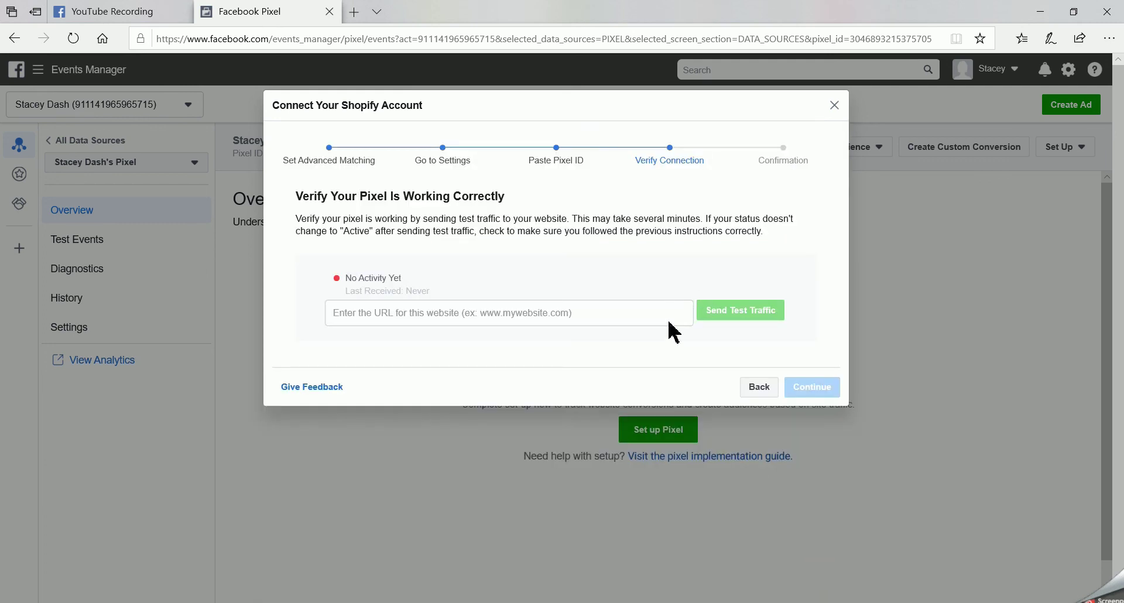